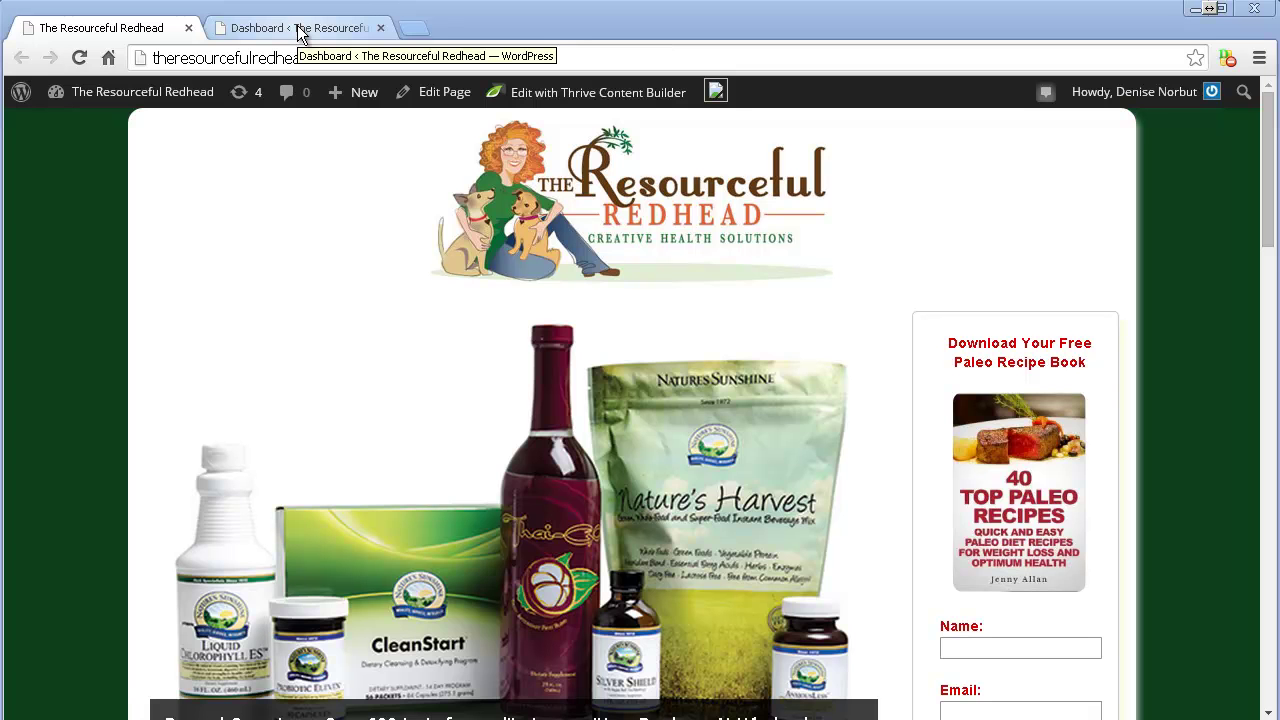
- Switch to the site's WordPress dashboard and open the navigation menu editor
left_click(298, 30)
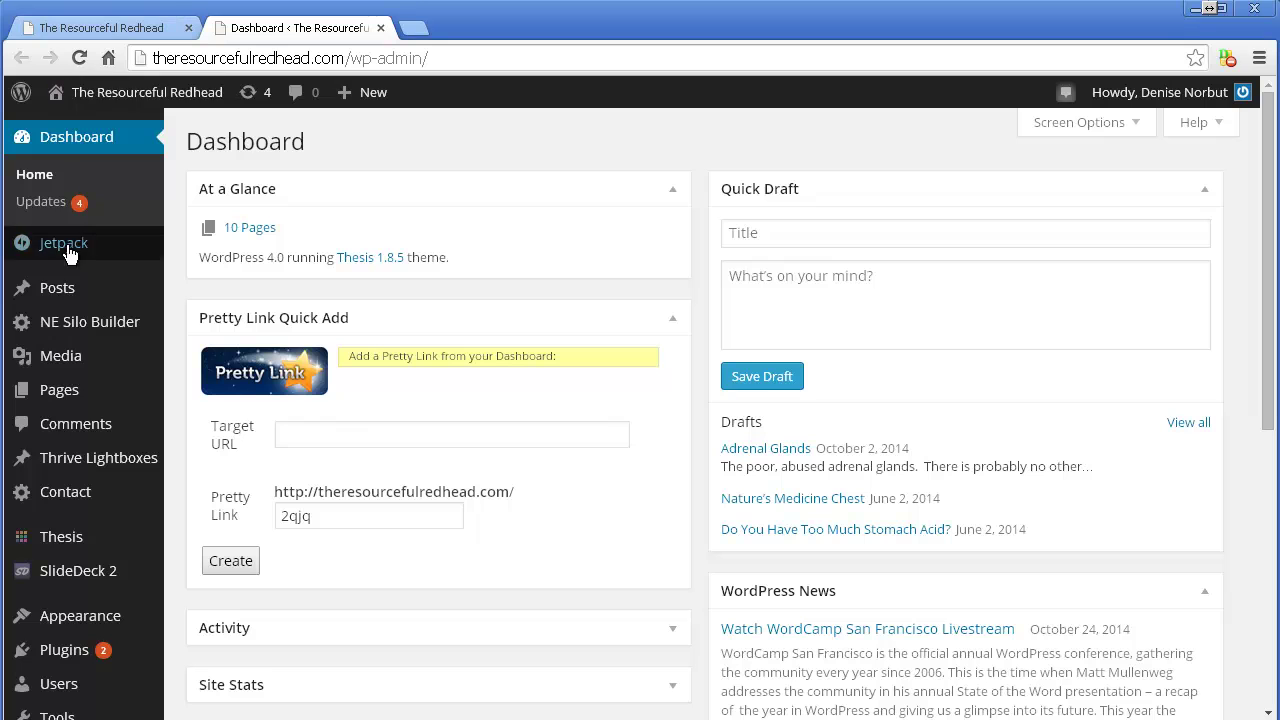
mouse_move(97, 625)
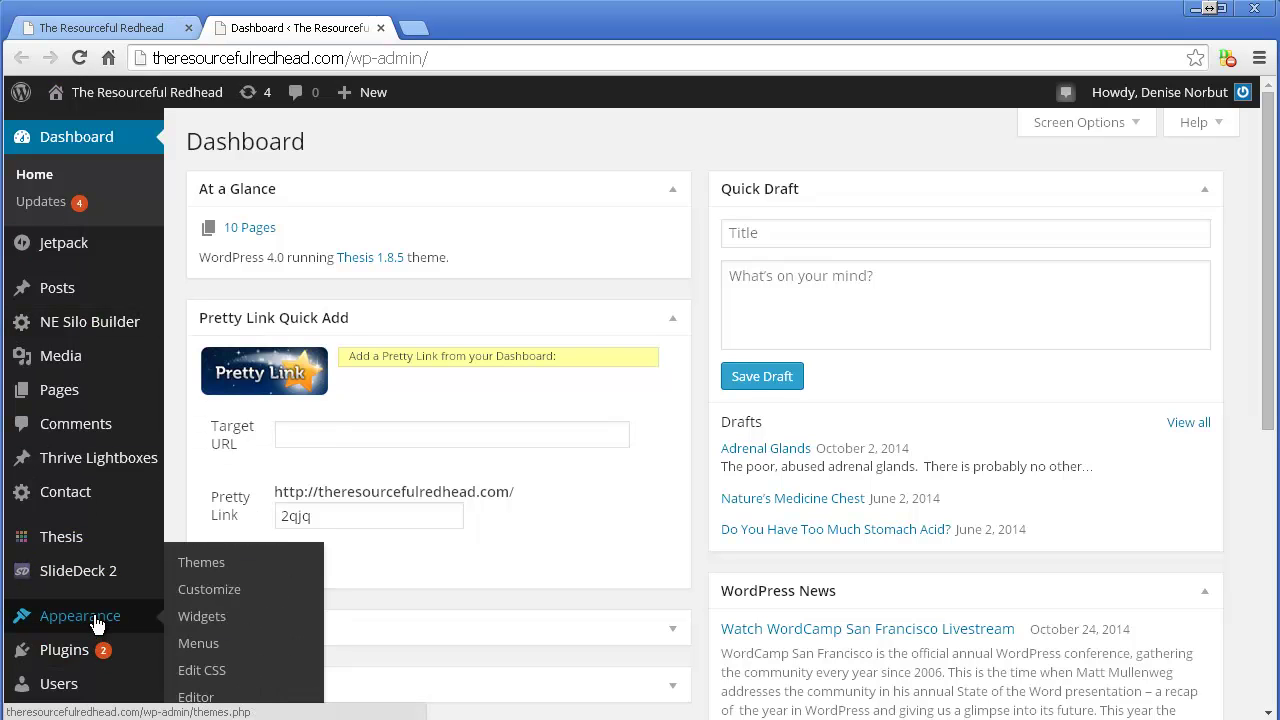
left_click(188, 648)
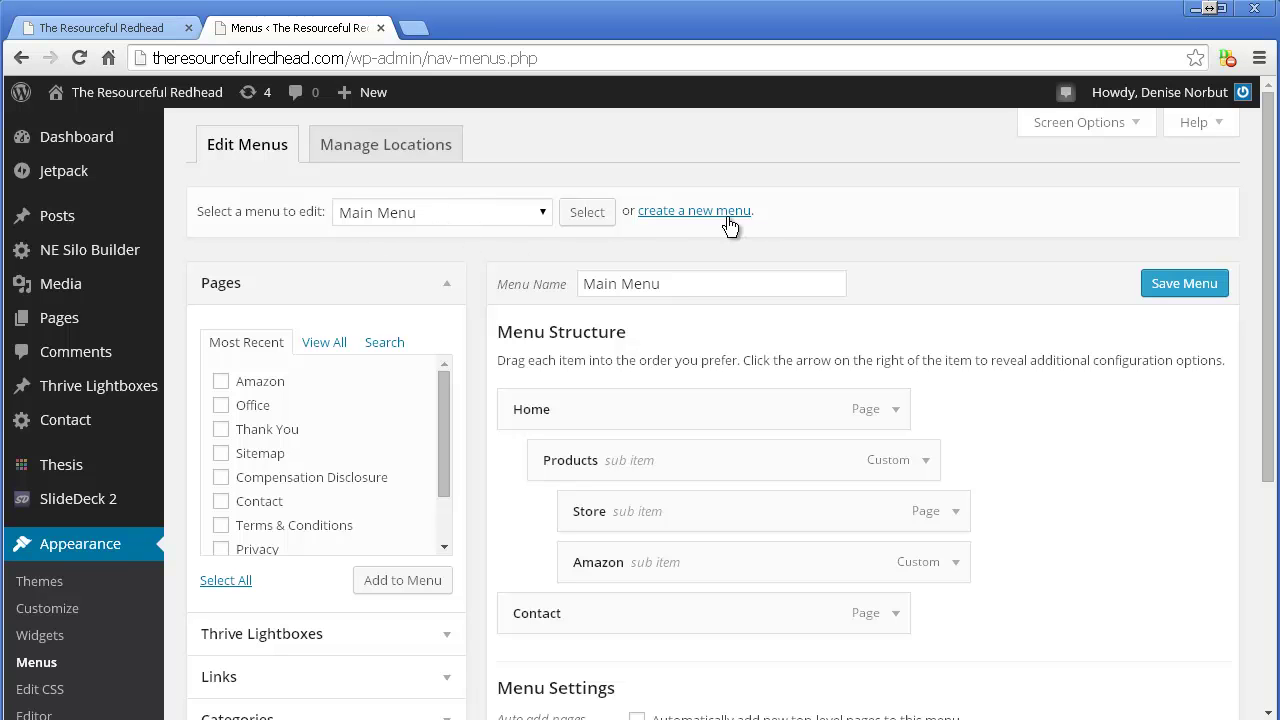
- Choose Main Menu as the menu to edit and load it
left_click(521, 216)
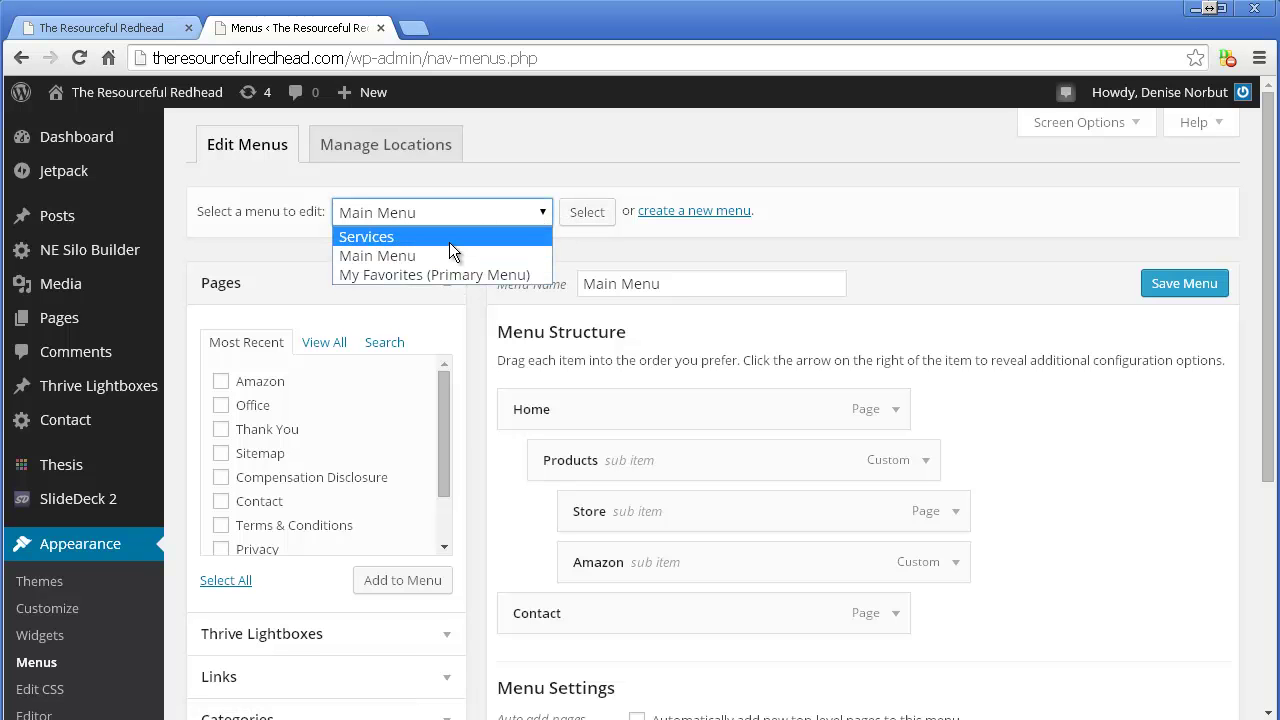
left_click(449, 242)
left_click(530, 212)
left_click(493, 255)
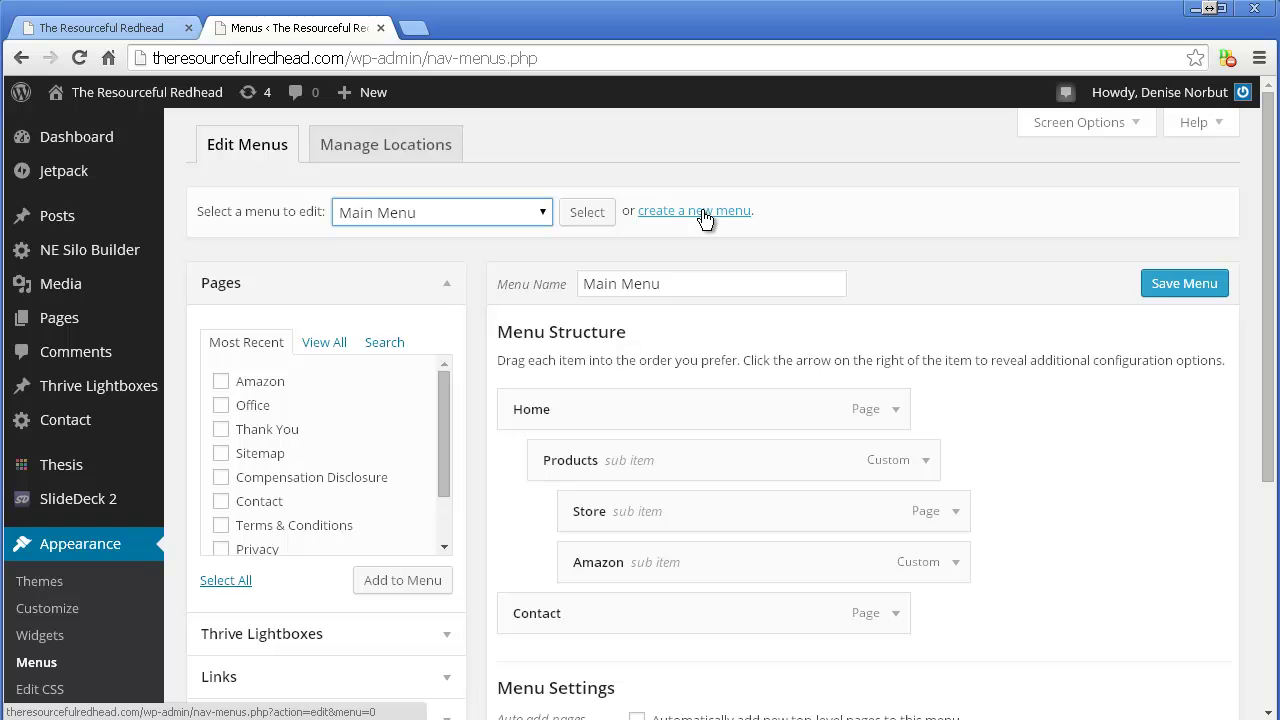
left_click(601, 218)
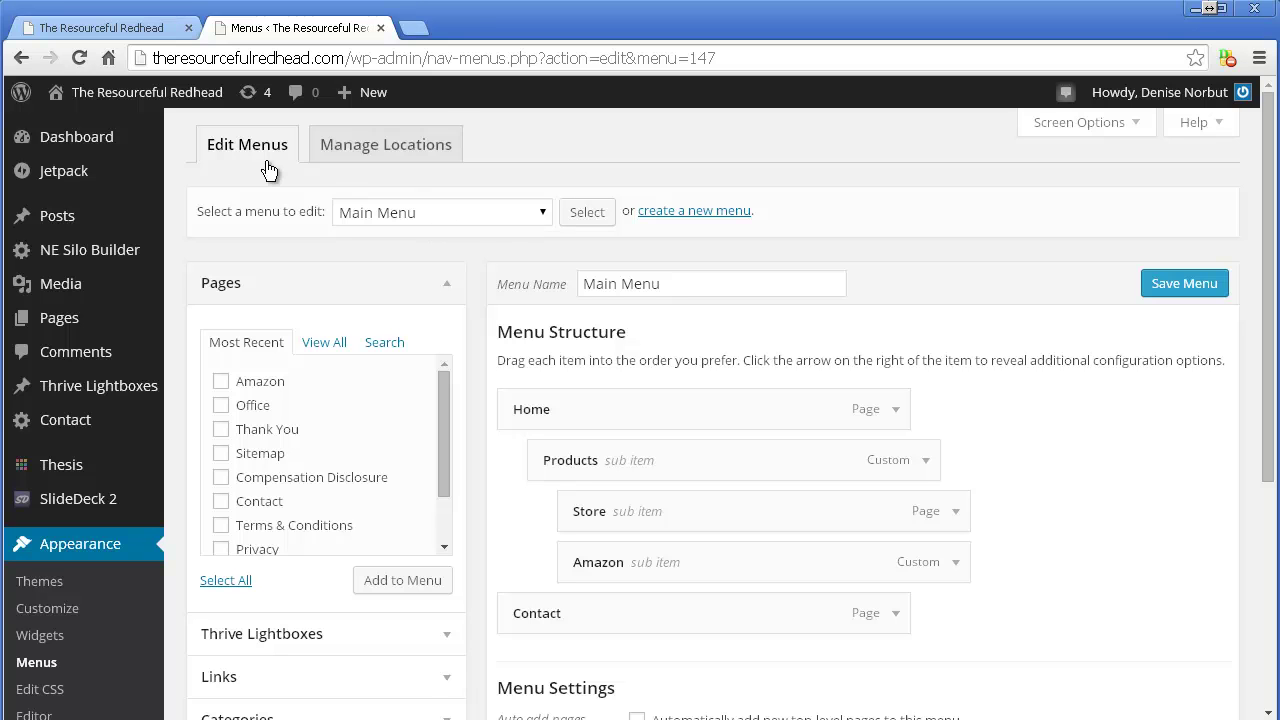
- Assign Main Menu to the Primary Menu theme location and save the change
left_click(372, 150)
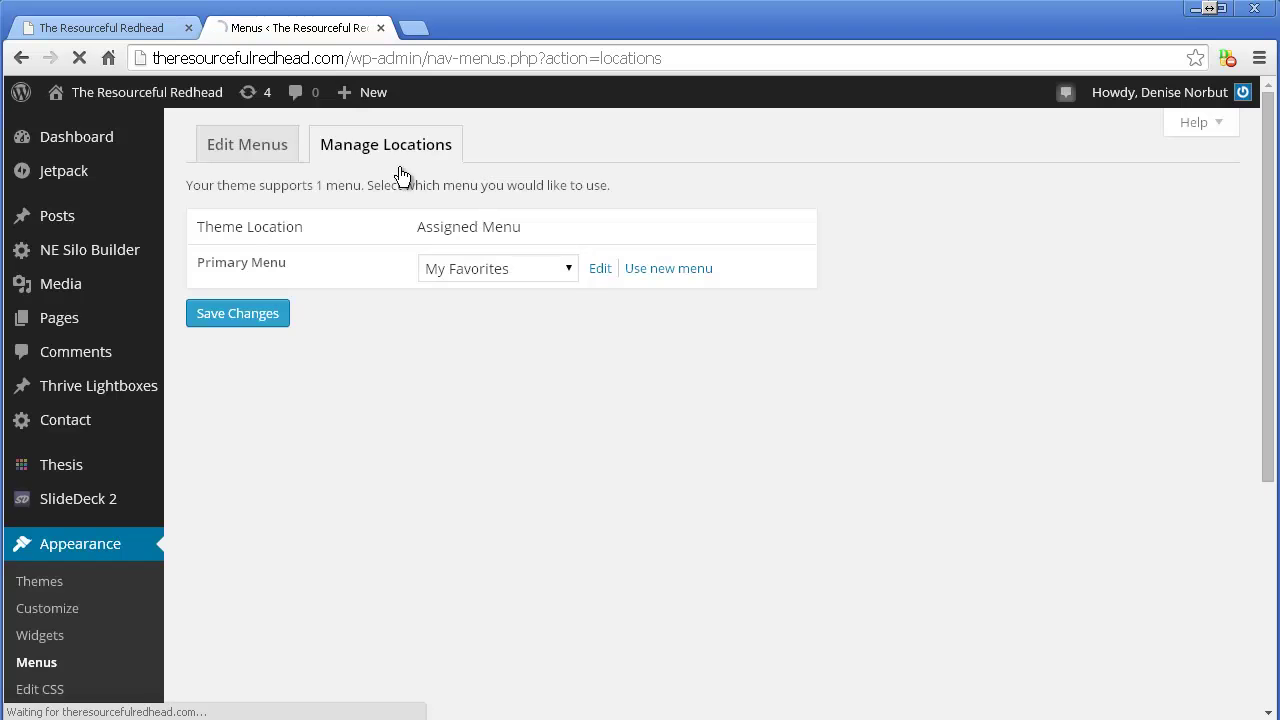
left_click(566, 271)
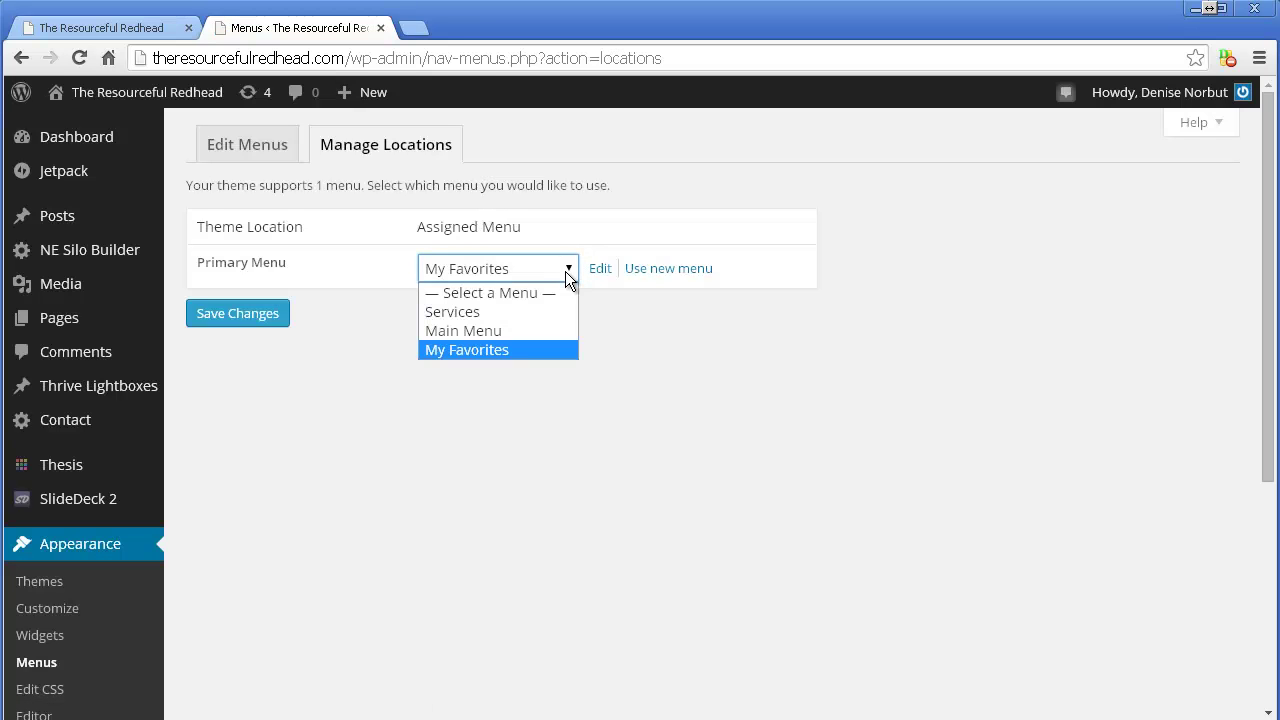
left_click(517, 331)
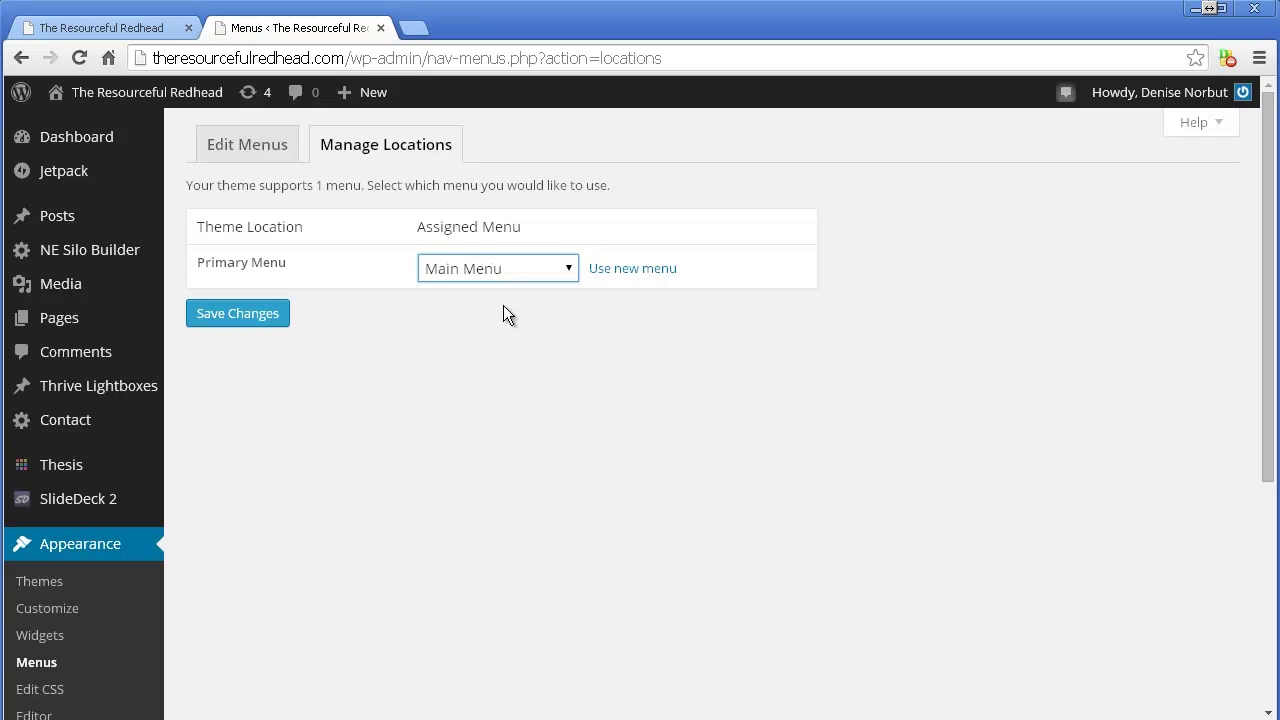
left_click(240, 316)
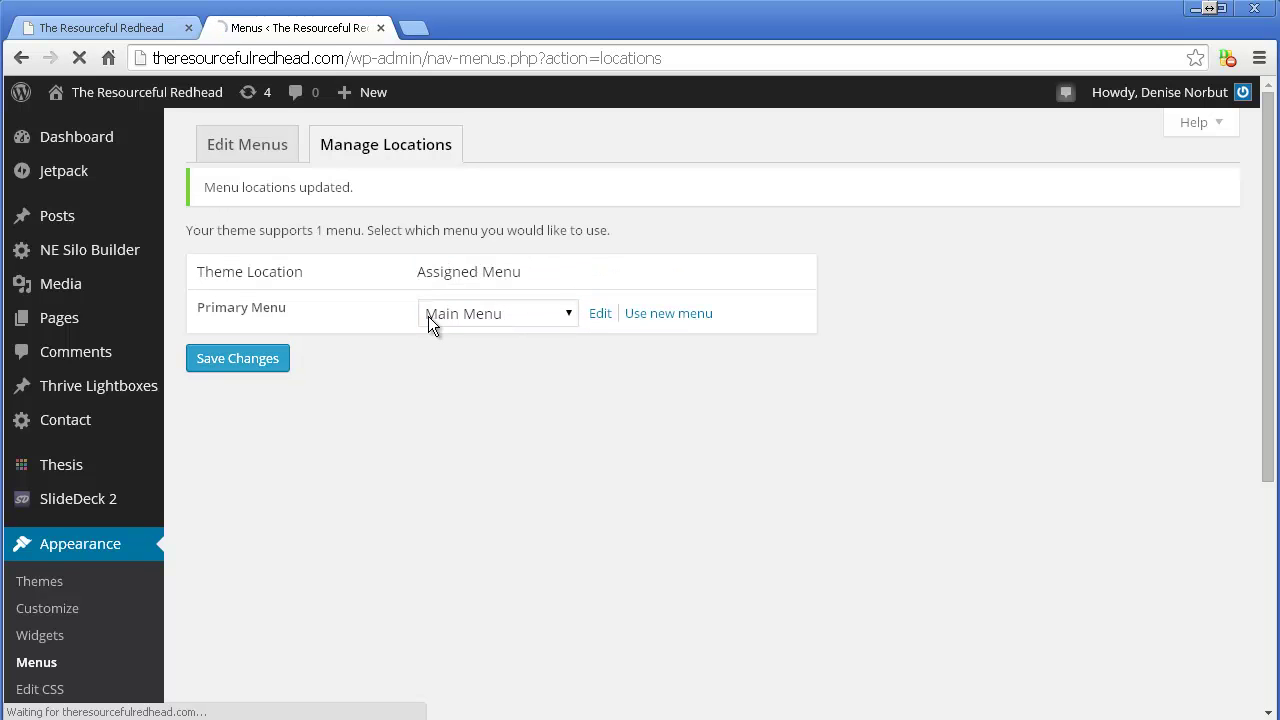
- Return to menu editing and check the list of menus for the one marked as primary
left_click(248, 145)
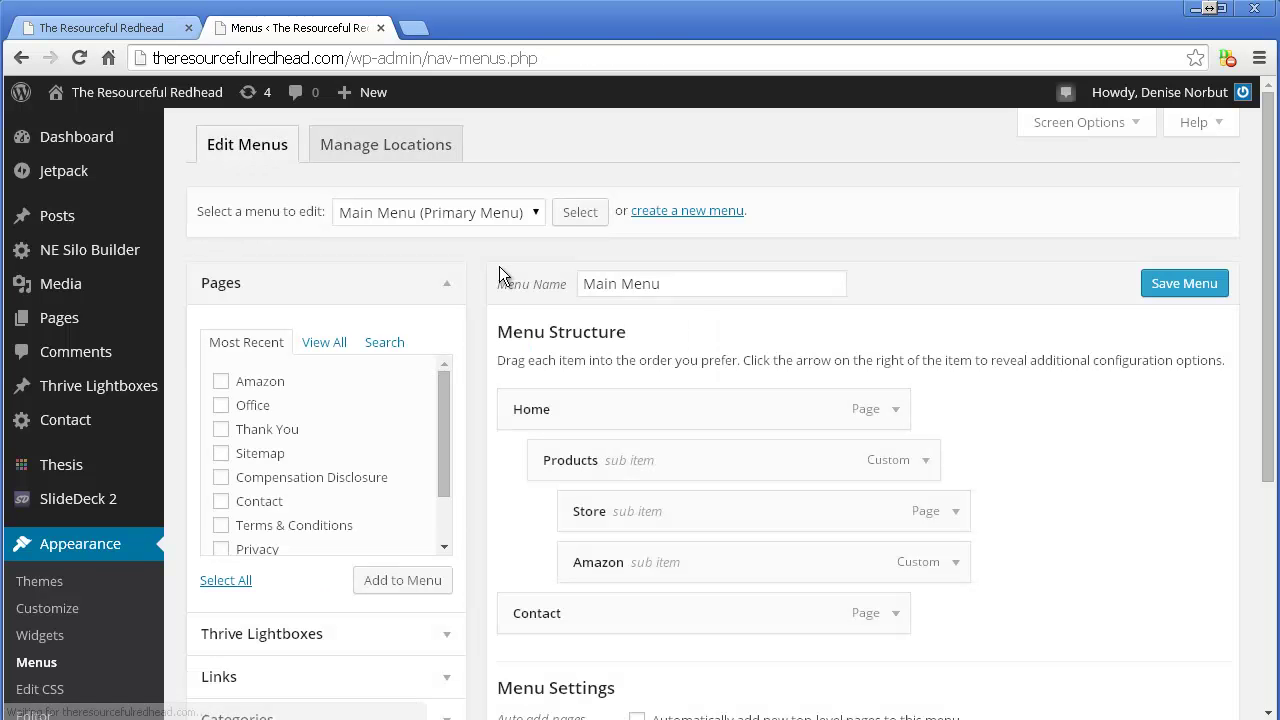
left_click(537, 216)
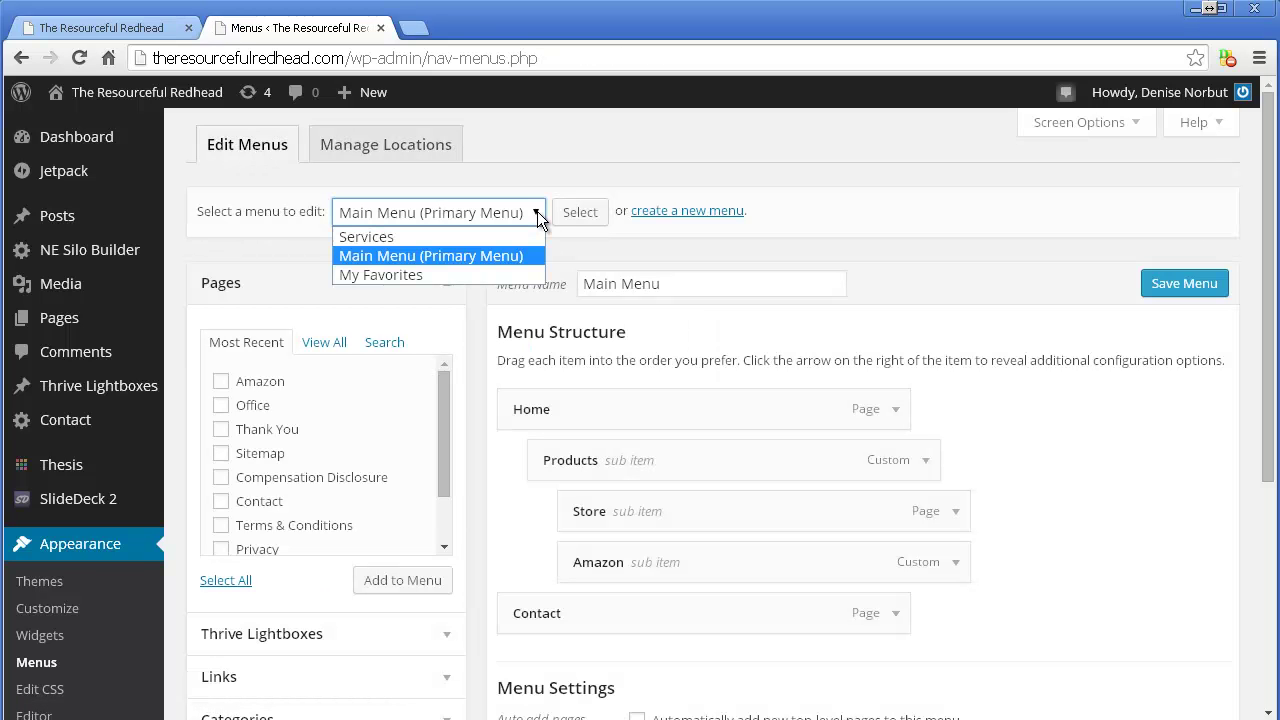
left_click(613, 147)
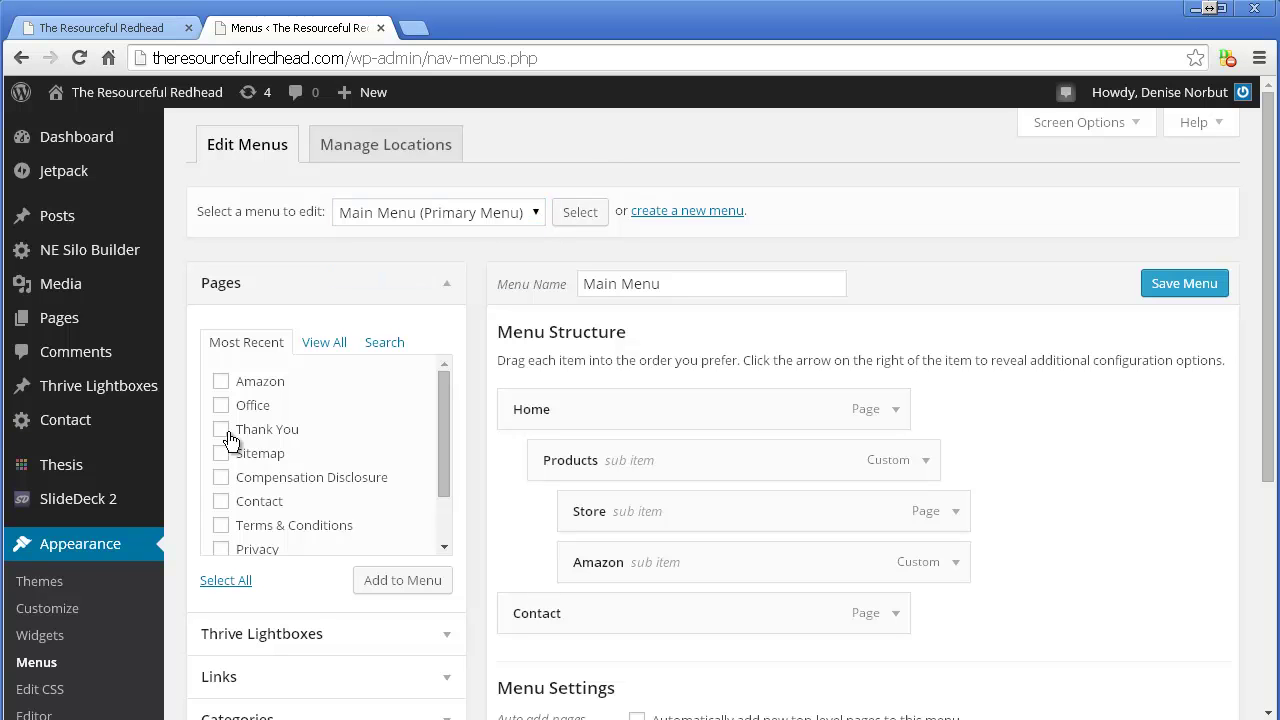
- Add the Amazon page to Main Menu as a top-level item and save the menu
left_click(221, 381)
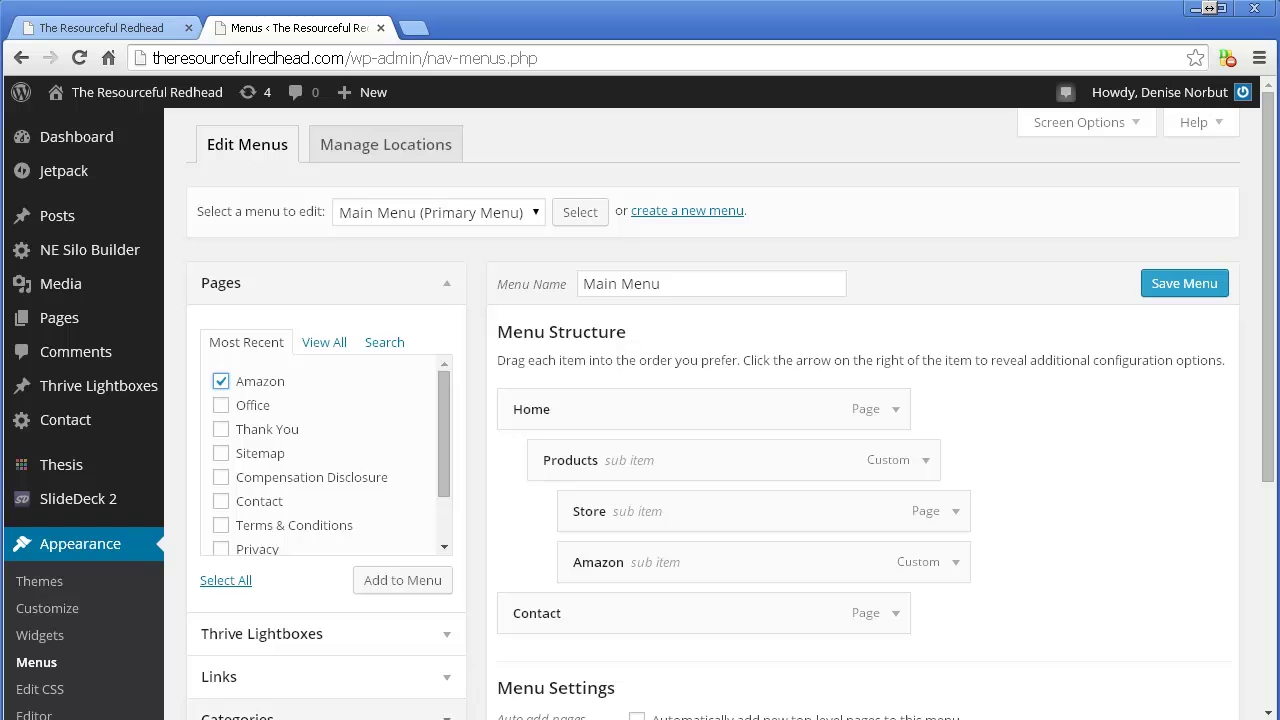
left_click(405, 583)
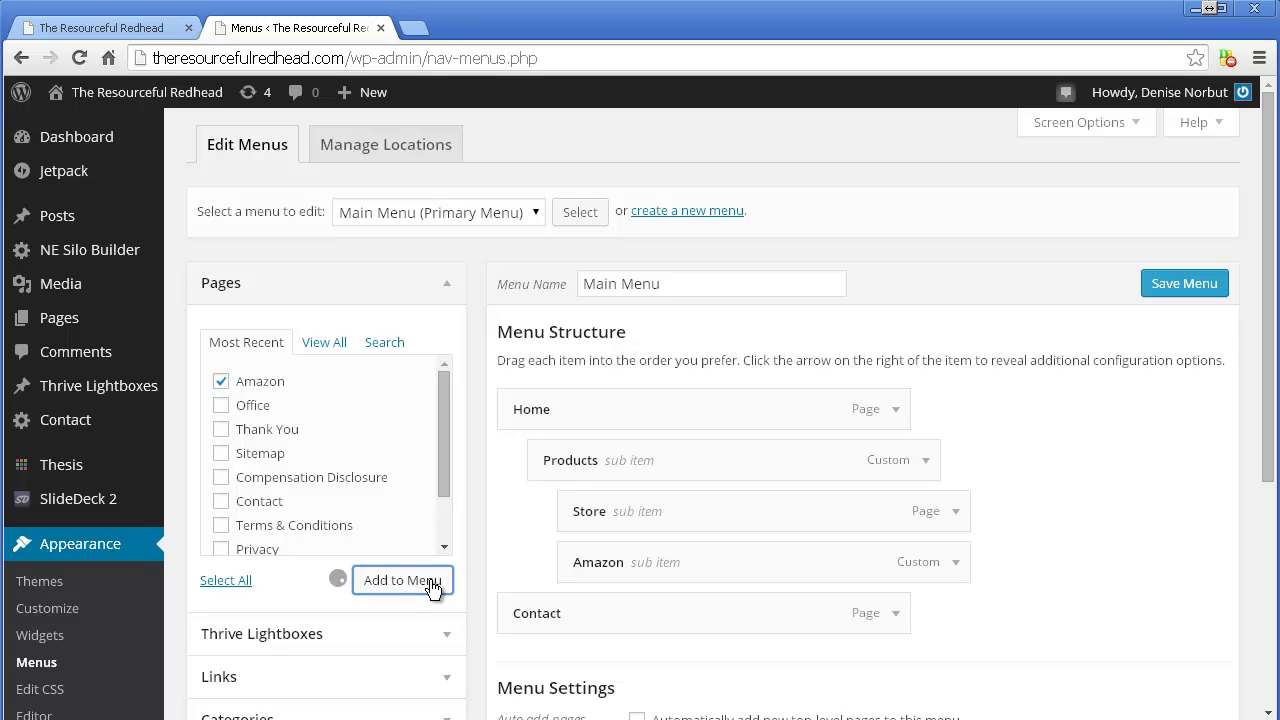
scroll(566, 683, "down", 2)
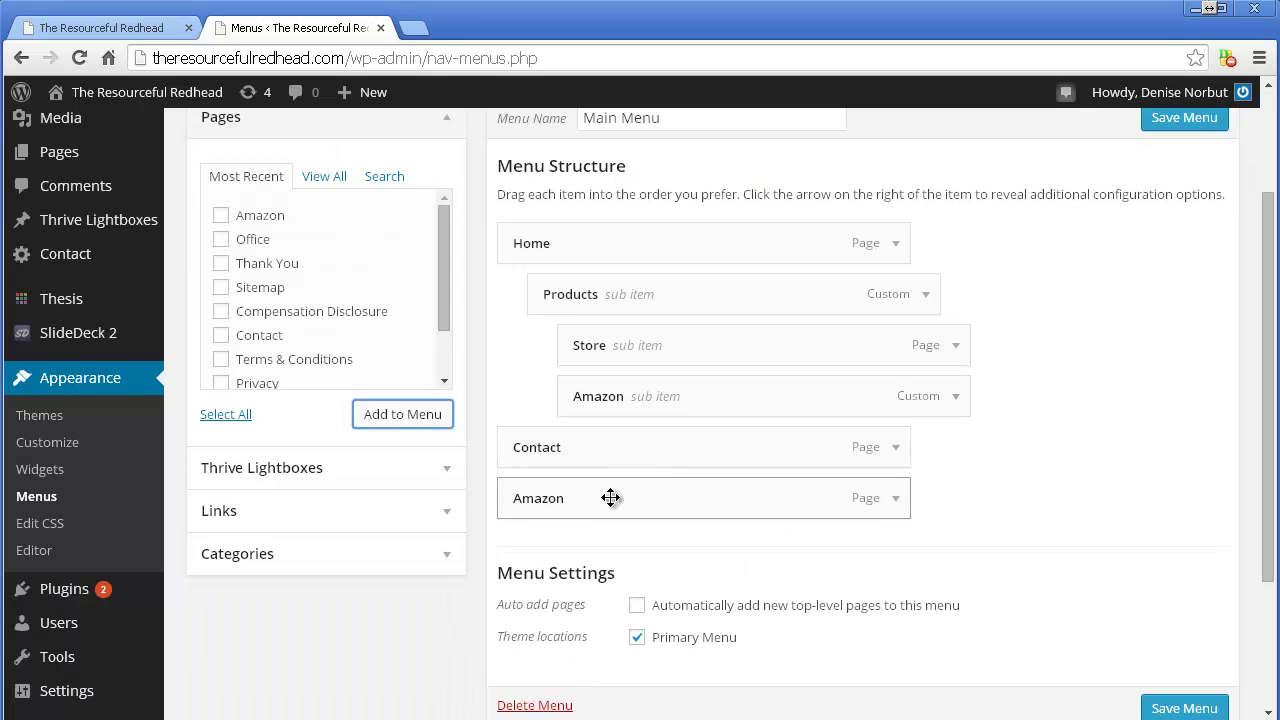
left_click(1168, 126)
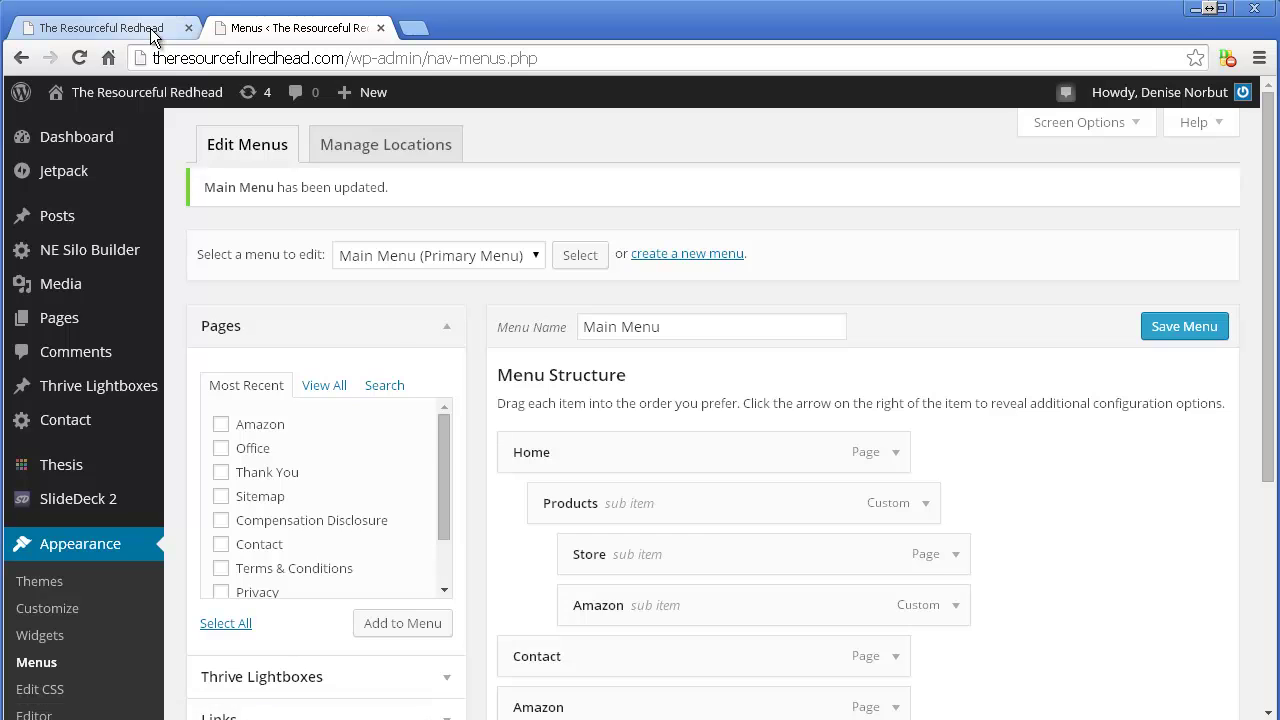
- View the live site's navigation bar and examine the submenus under Home and Products
left_click(150, 28)
left_click(289, 92)
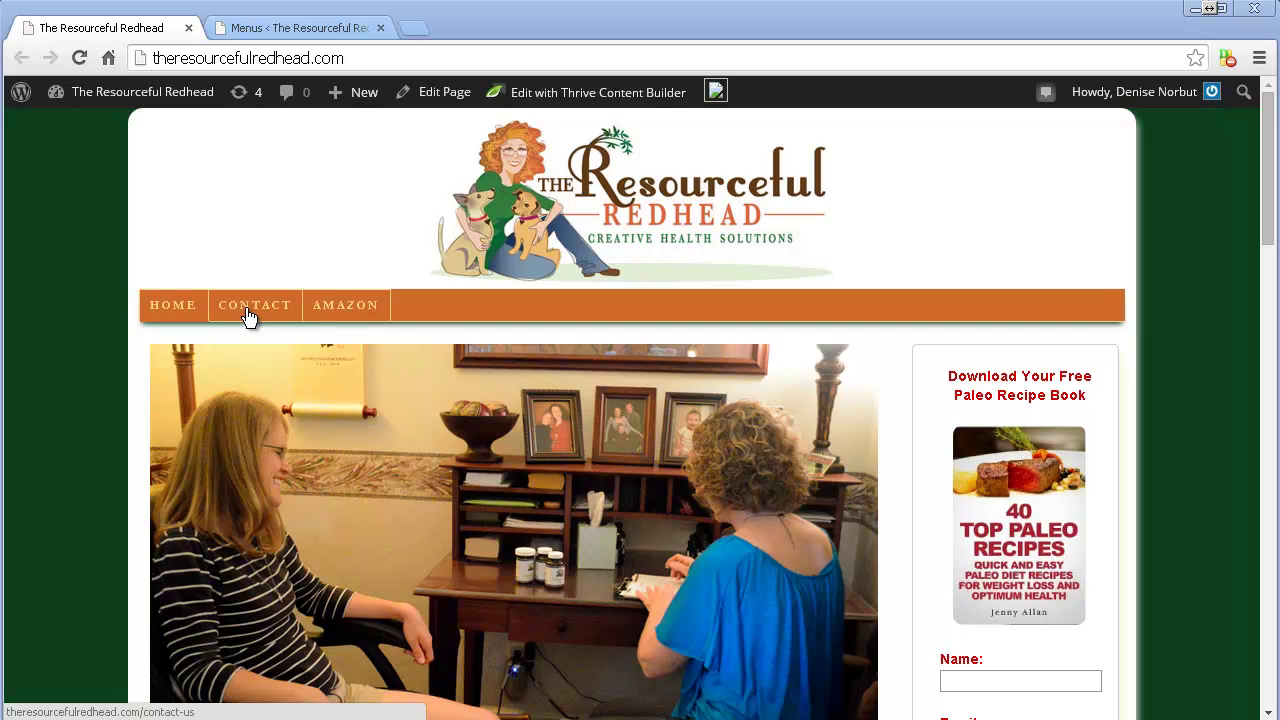
mouse_move(170, 308)
mouse_move(190, 348)
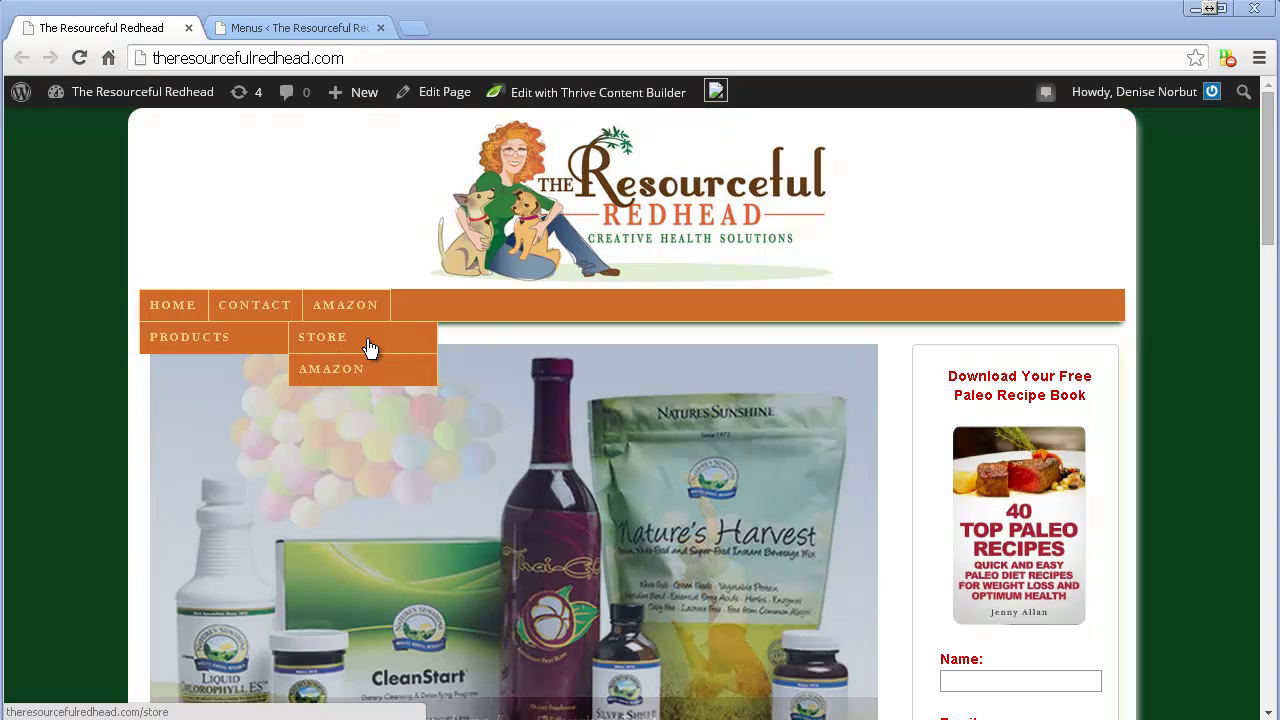
- Remove the top-level Amazon page item from Main Menu in the menu editor and save the menu
left_click(306, 30)
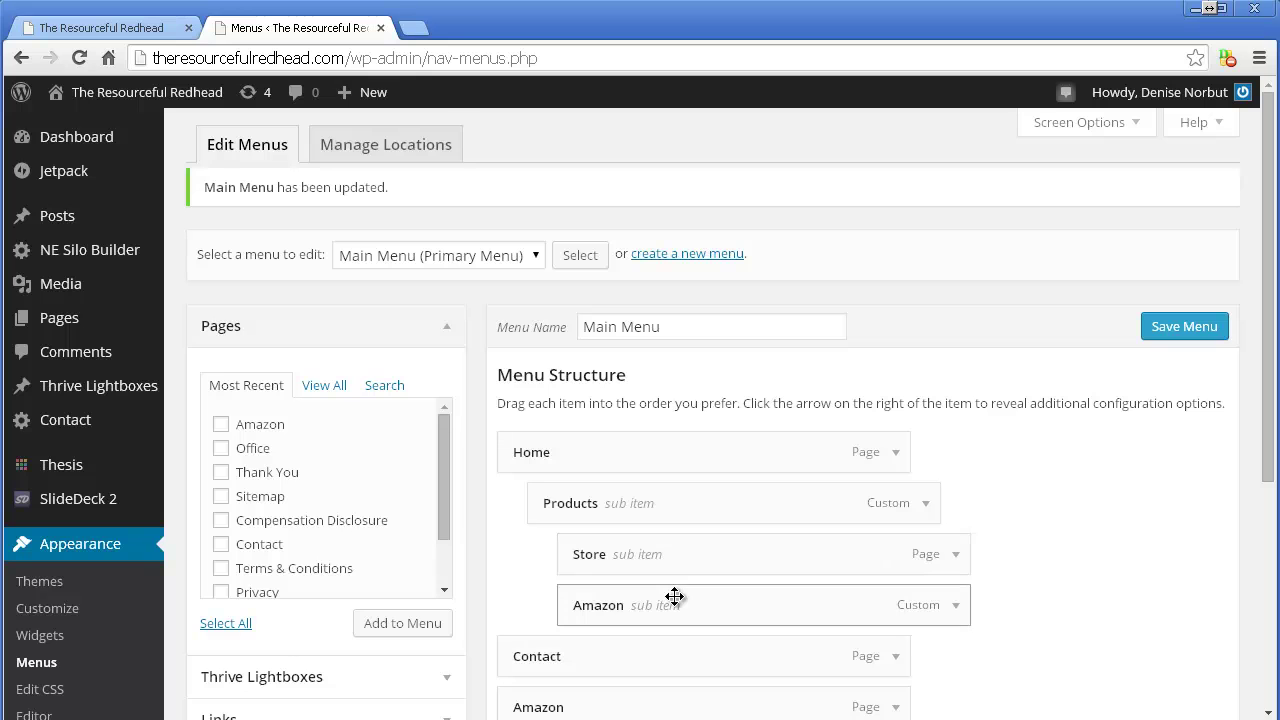
scroll(1057, 620, "down", 3)
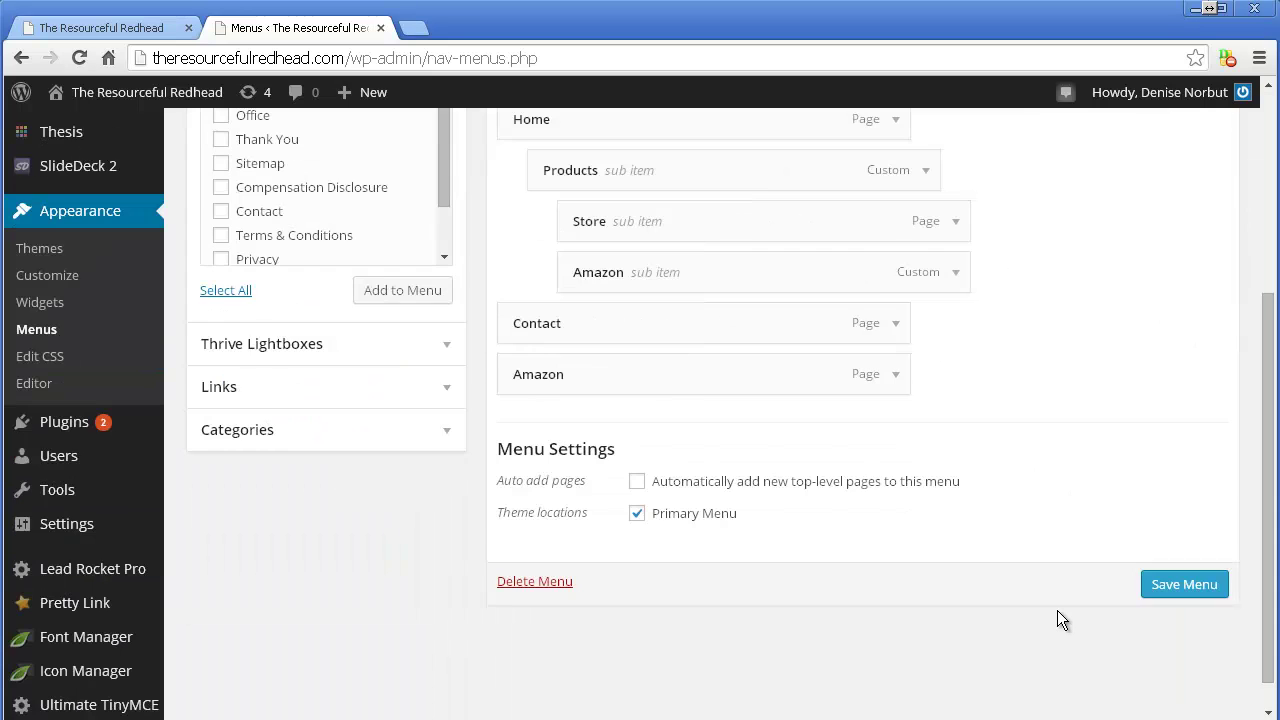
scroll(1057, 620, "up", 3)
scroll(1057, 610, "down", 2)
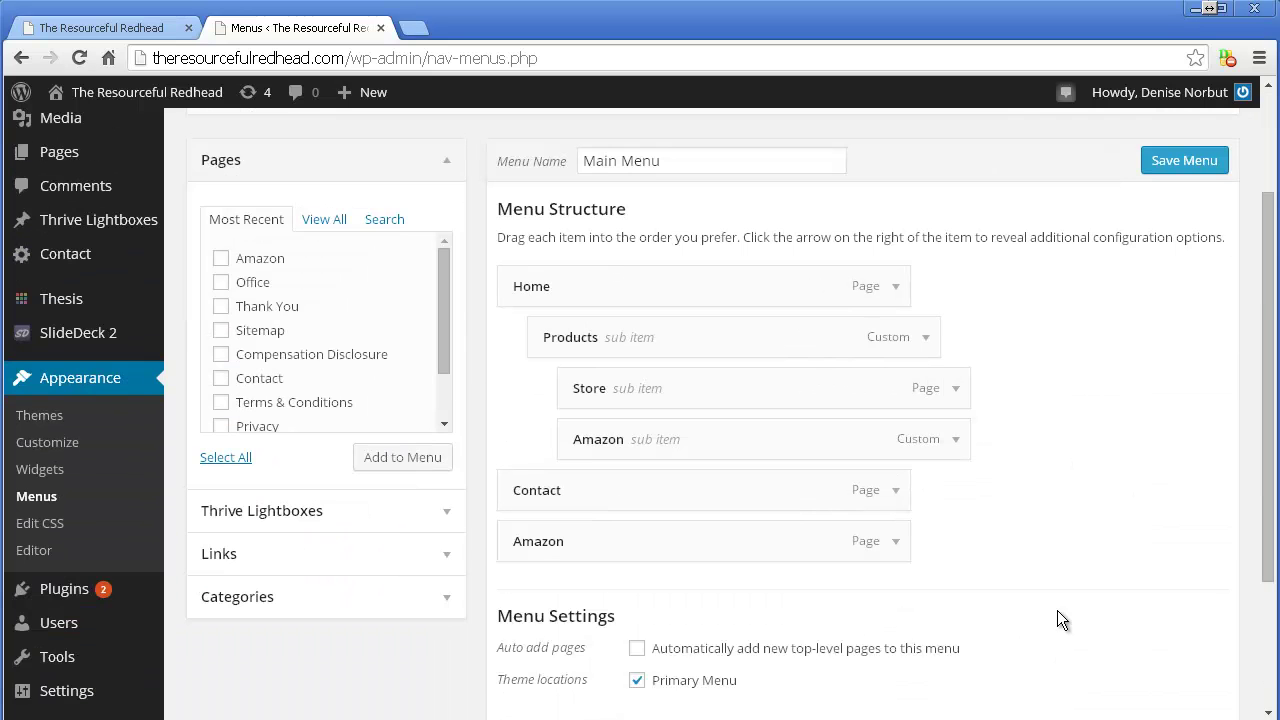
left_click(896, 545)
scroll(896, 550, "down", 4)
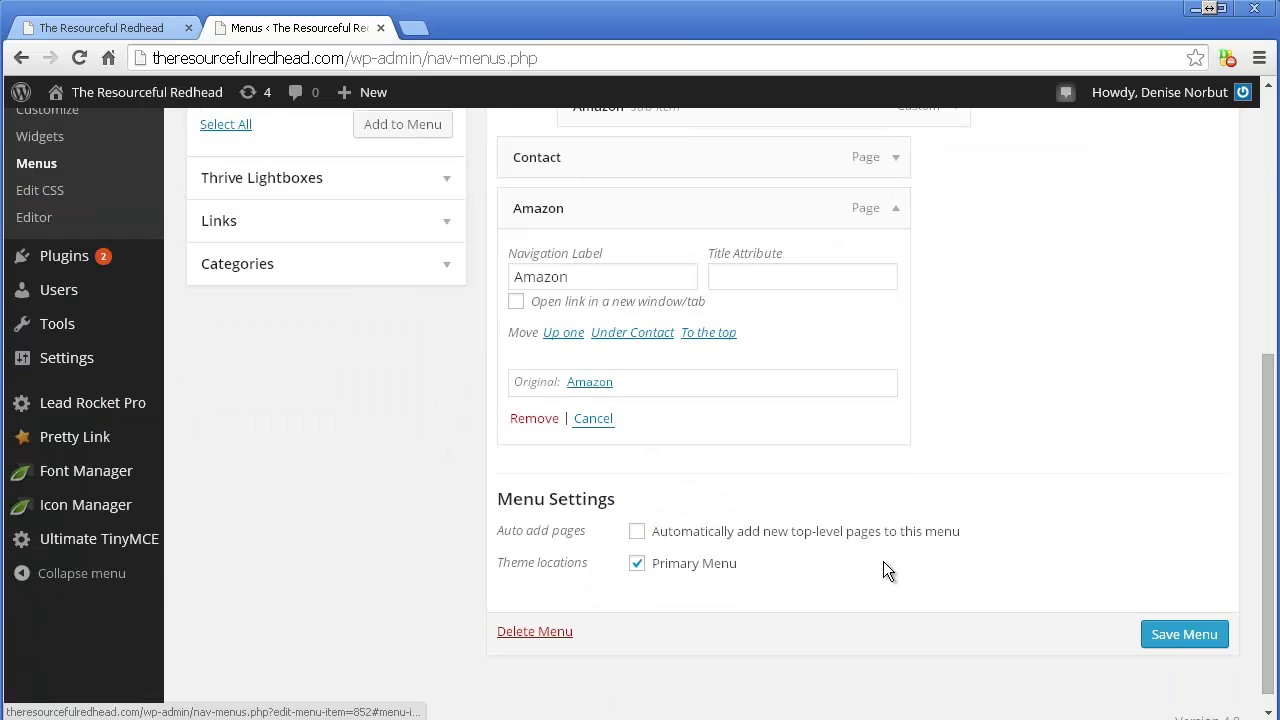
left_click(527, 420)
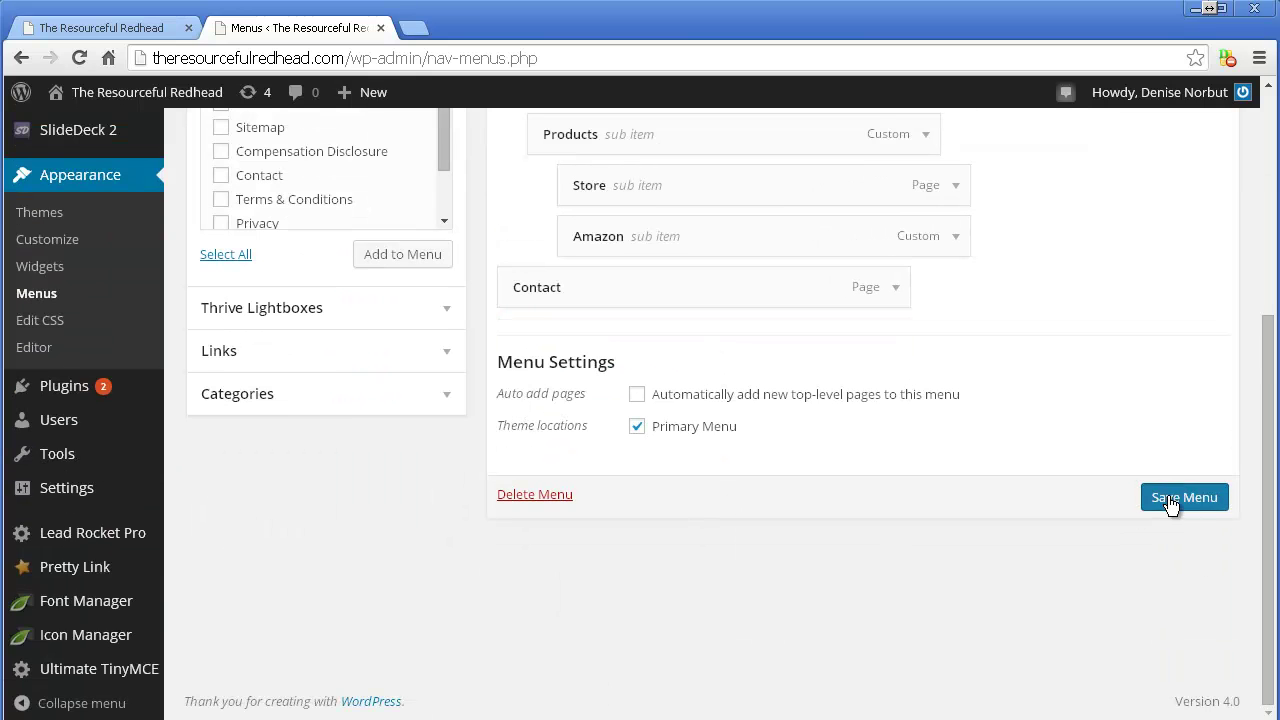
left_click(1171, 503)
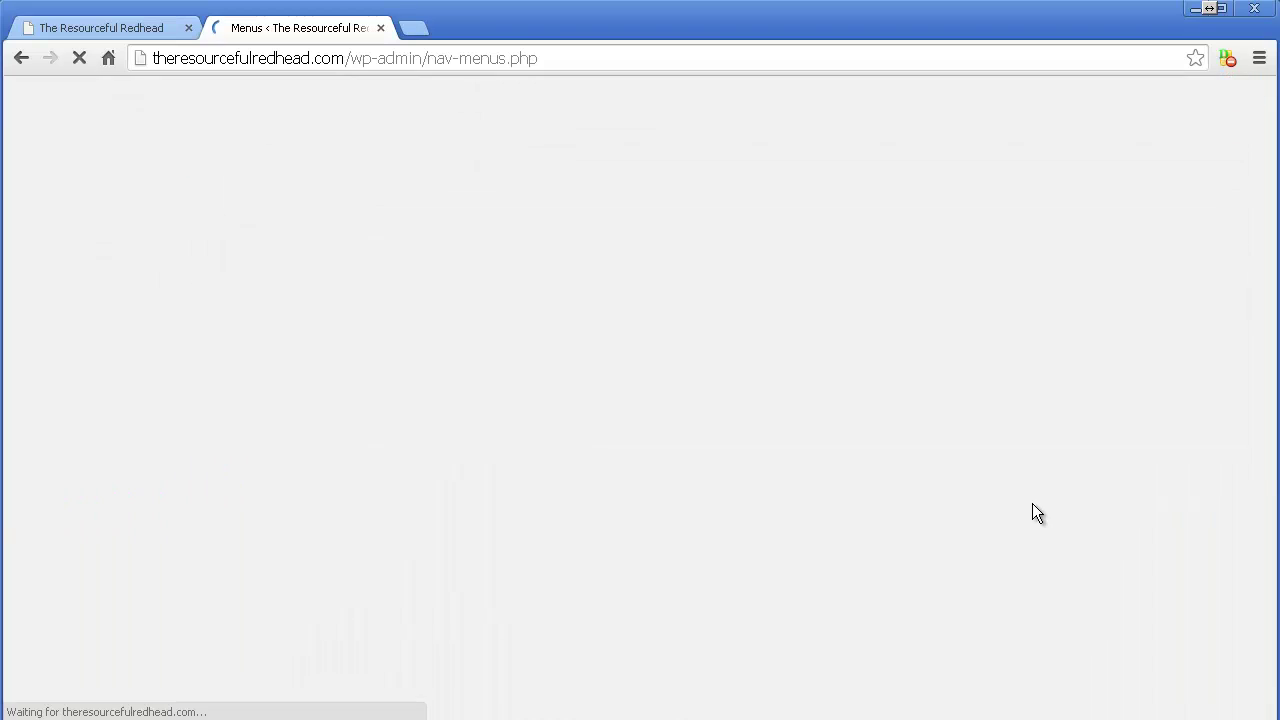
- Change the Contact item's navigation label to Contact Us and save the menu
scroll(1055, 514, "down", 2)
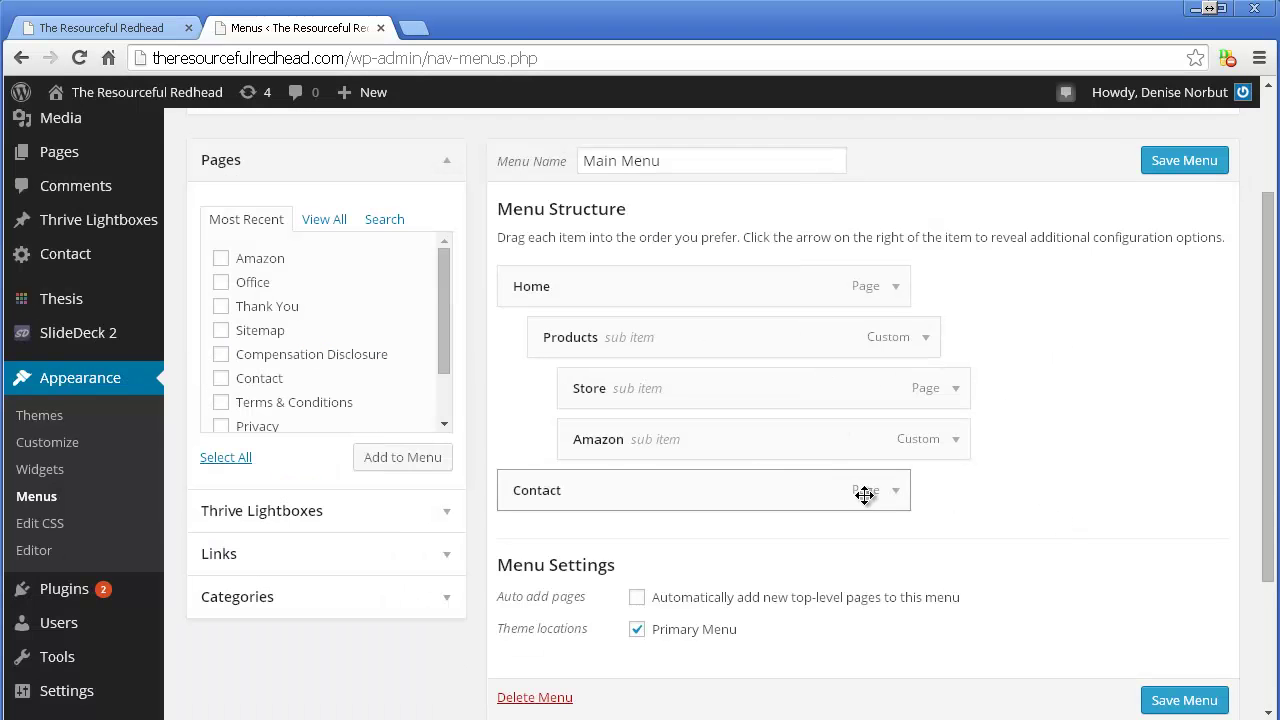
left_click(896, 491)
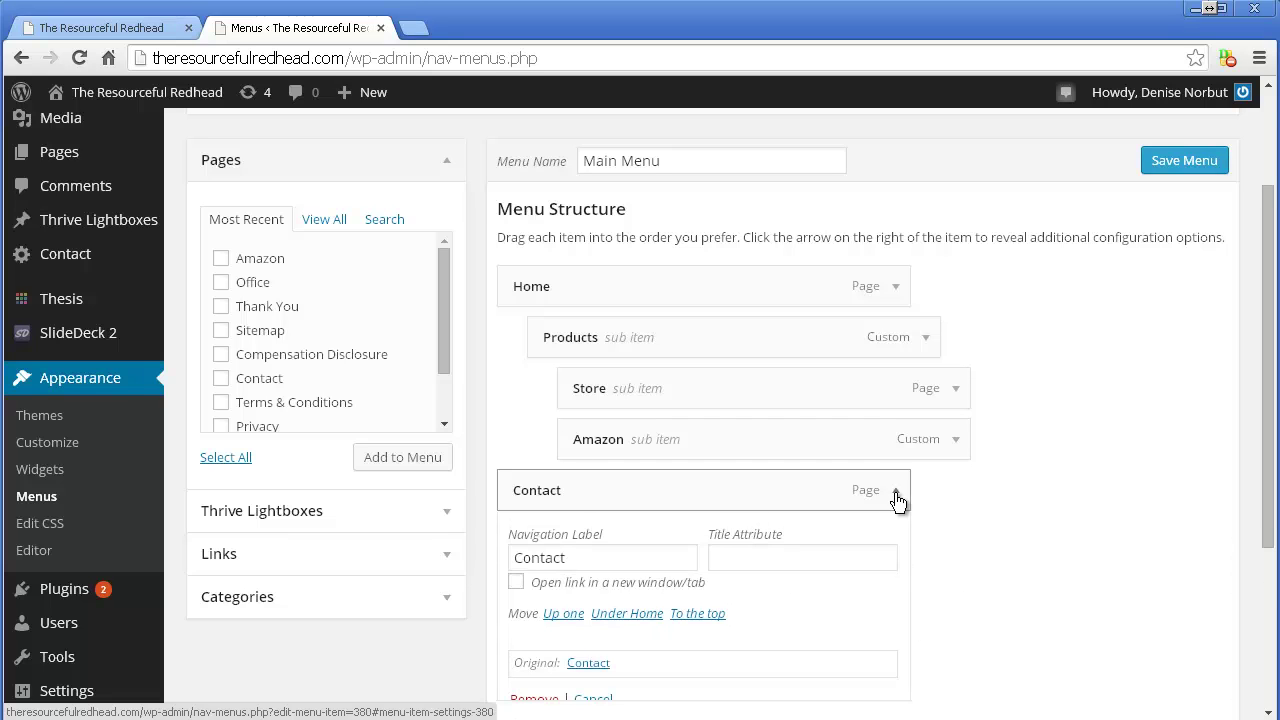
left_click(651, 559)
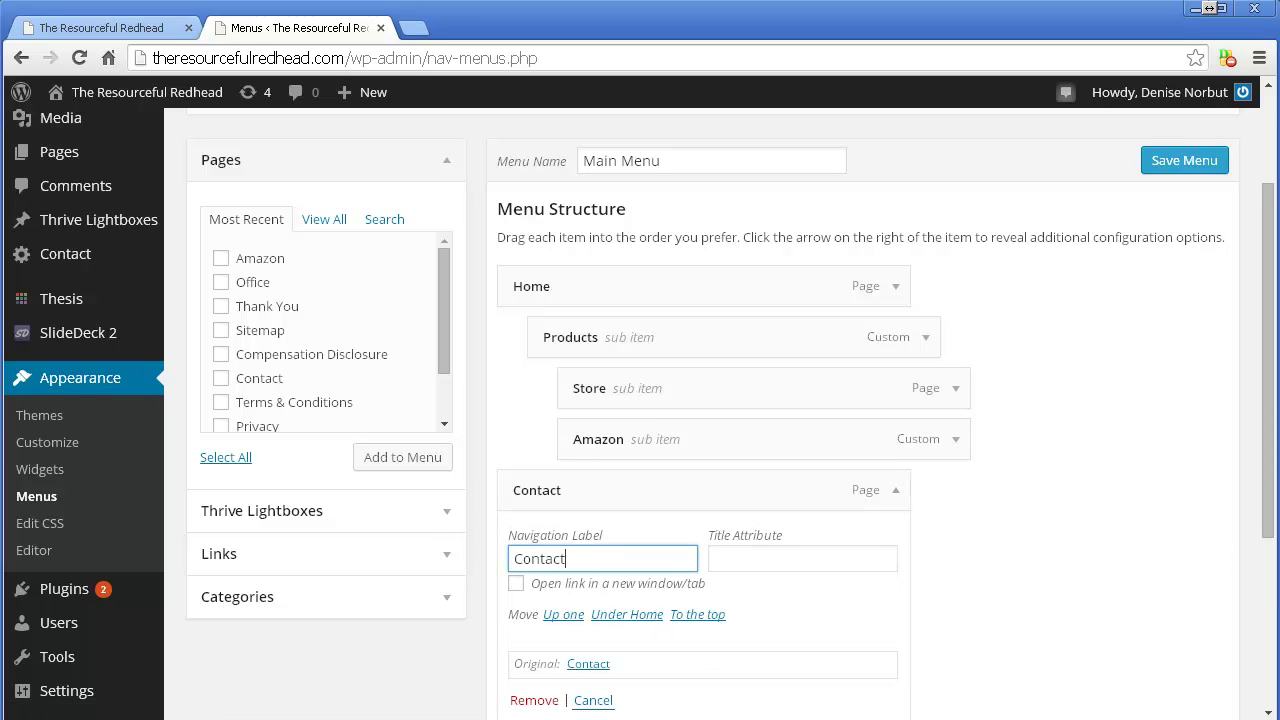
type("Us")
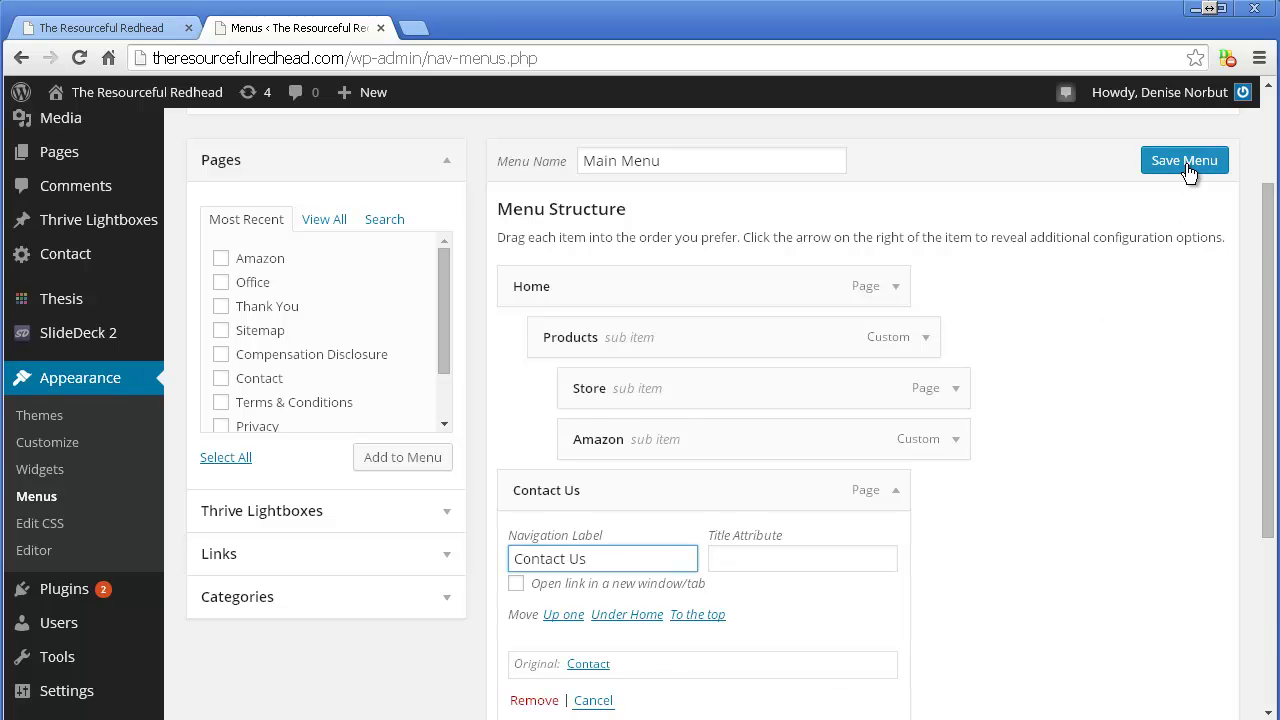
scroll(1098, 468, "down", 2)
key("Return")
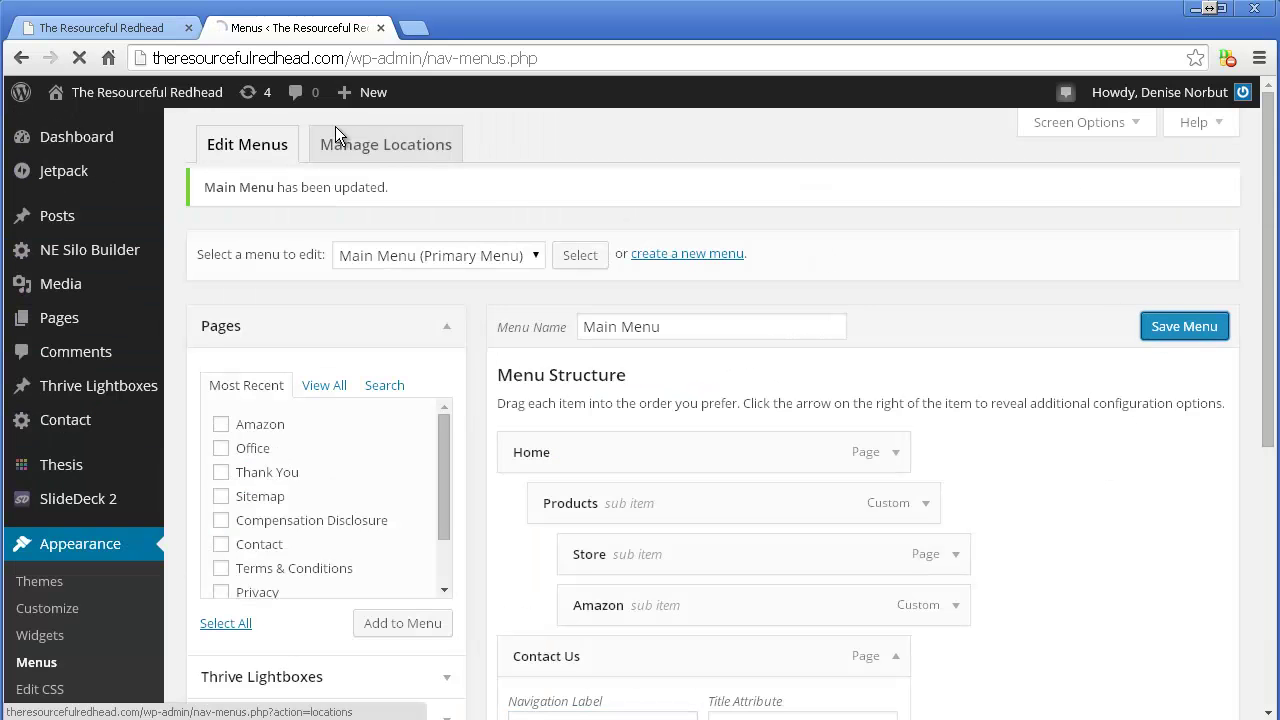
- Check the Contact item's label in the live site's navigation bar
left_click(72, 30)
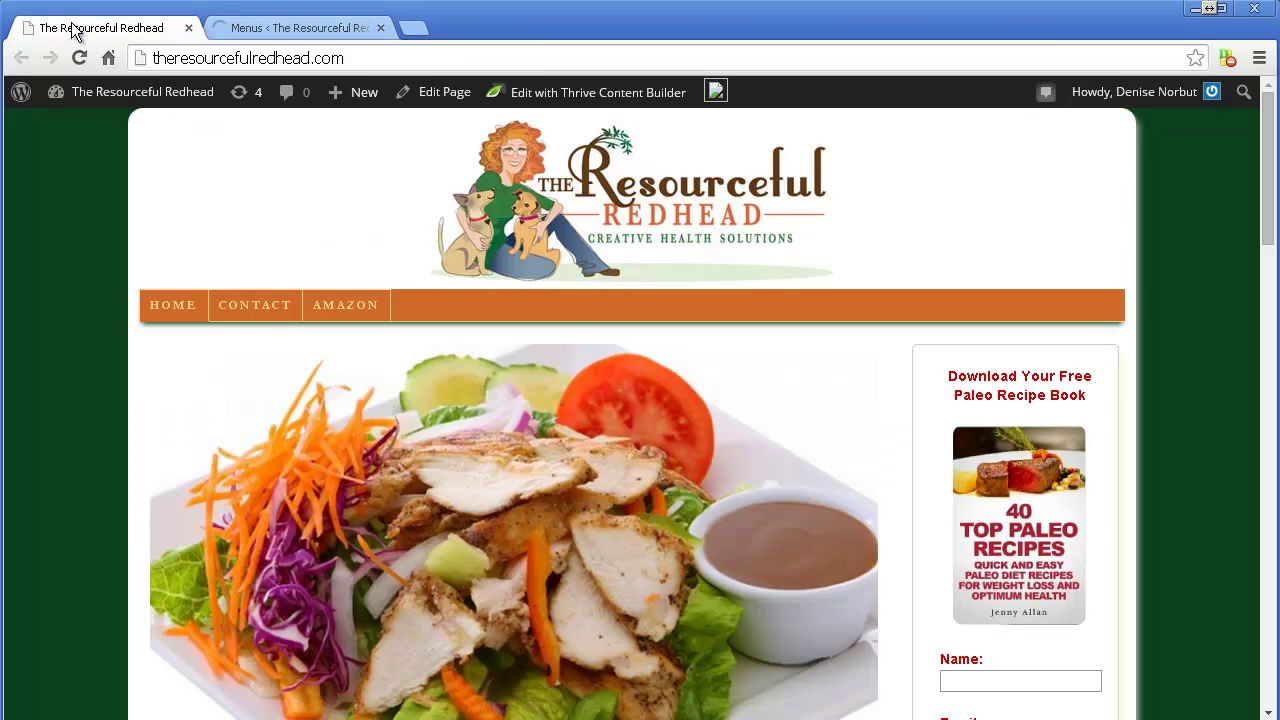
left_click(447, 220)
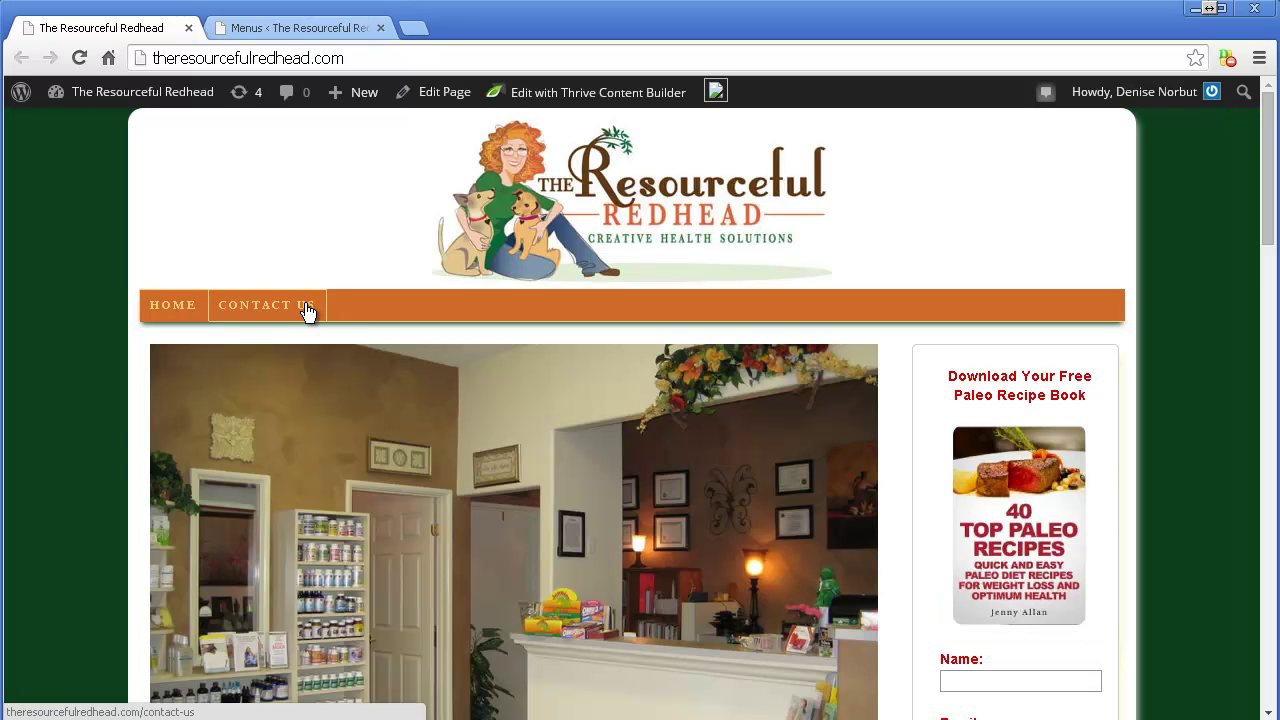
- Return to the menu editor, shorten the Contact Us navigation label to Contact, and save the menu
left_click(285, 30)
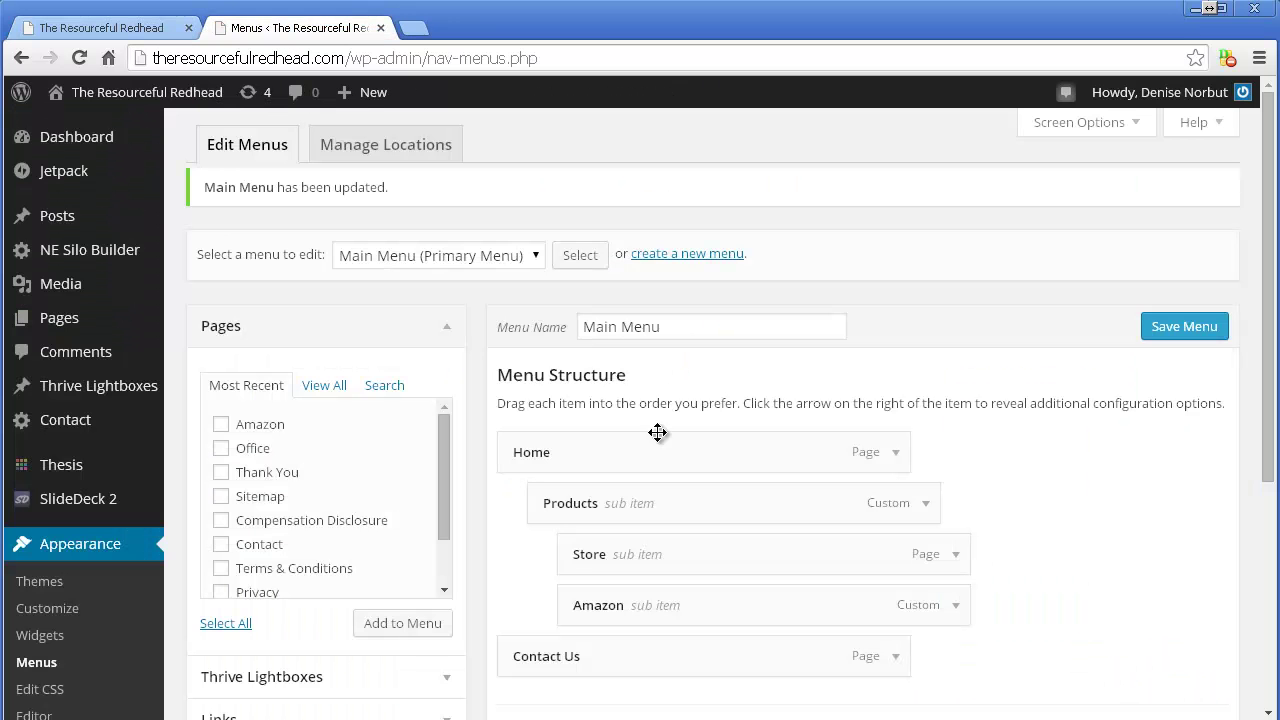
left_click(893, 665)
scroll(658, 593, "down", 2)
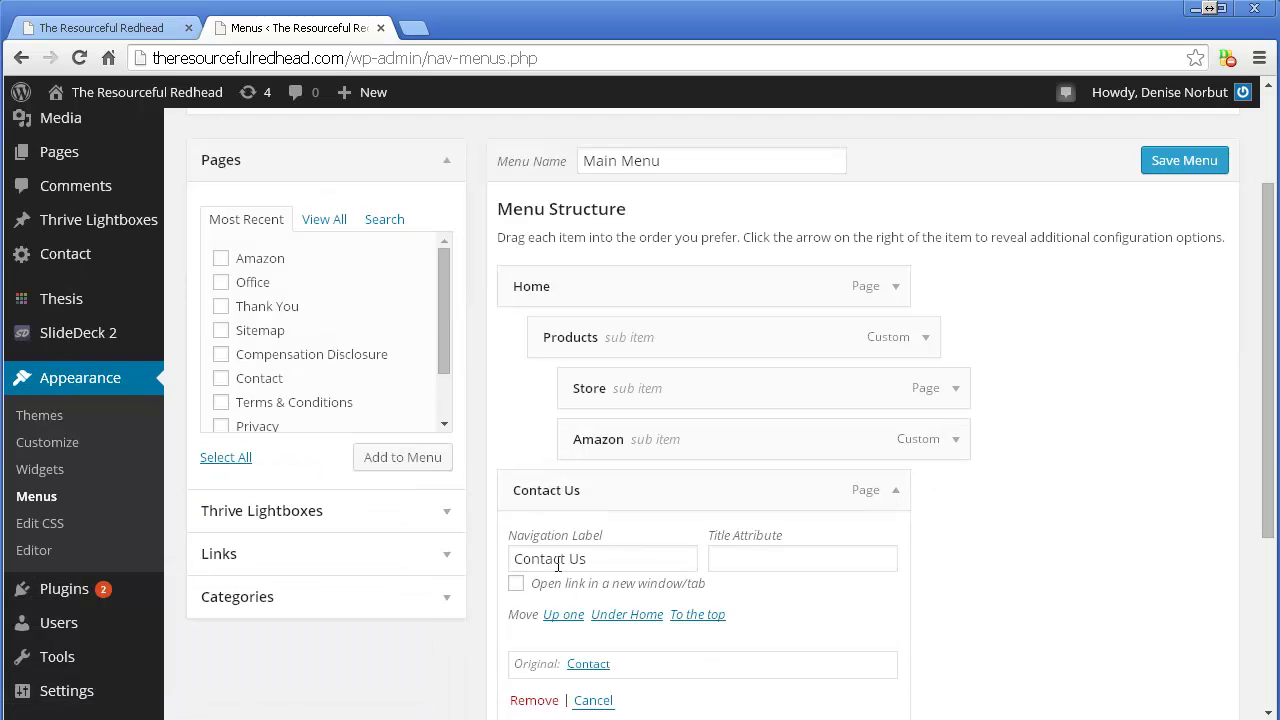
left_click_drag(564, 556, 700, 563)
key("BackSpace")
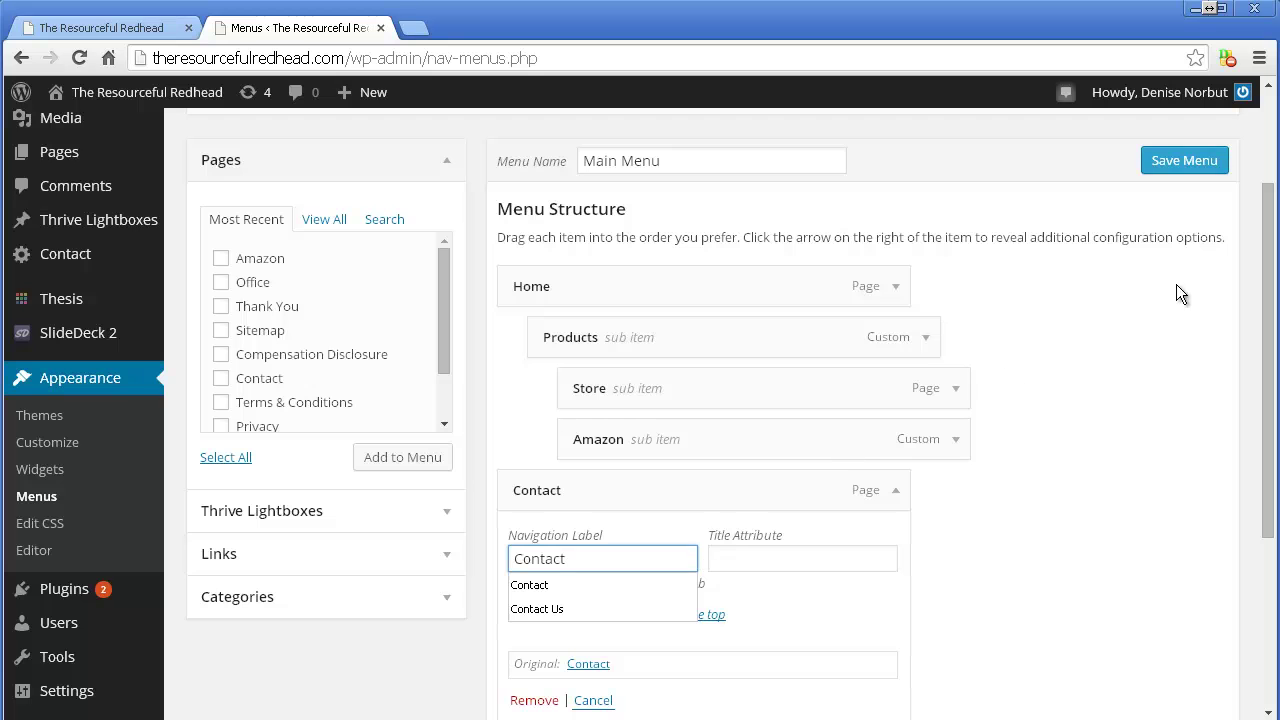
left_click(1183, 162)
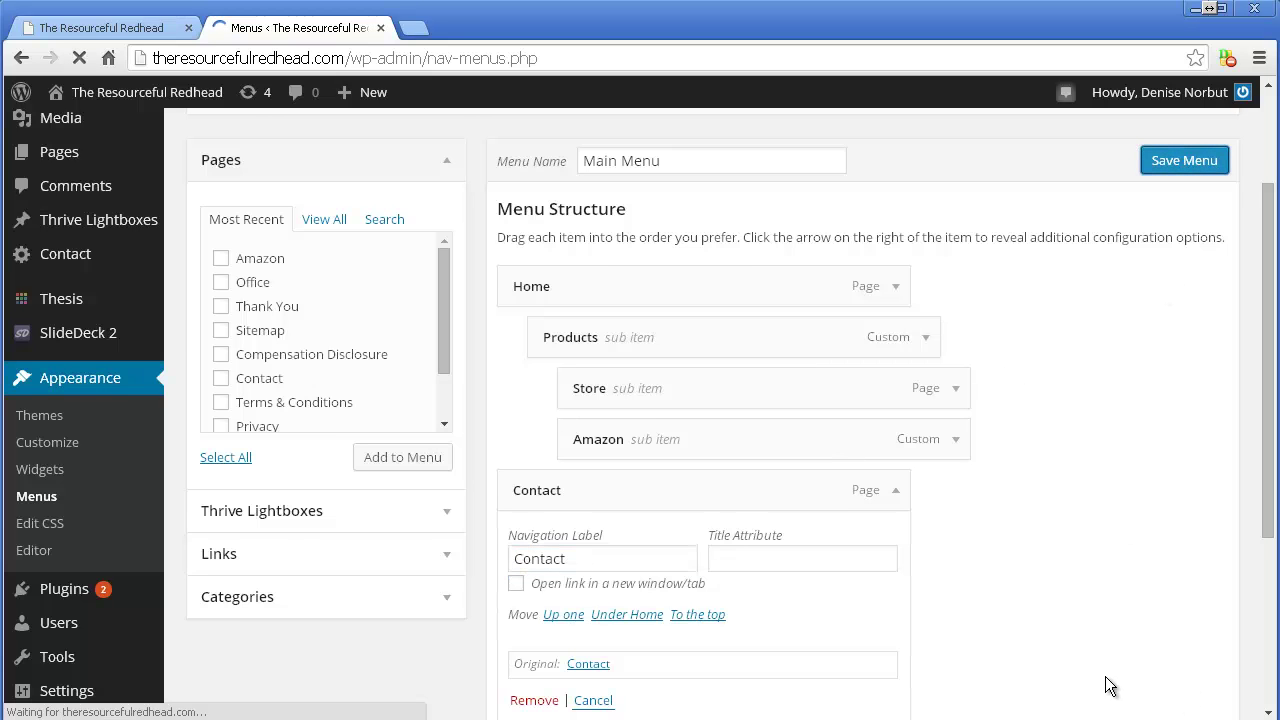